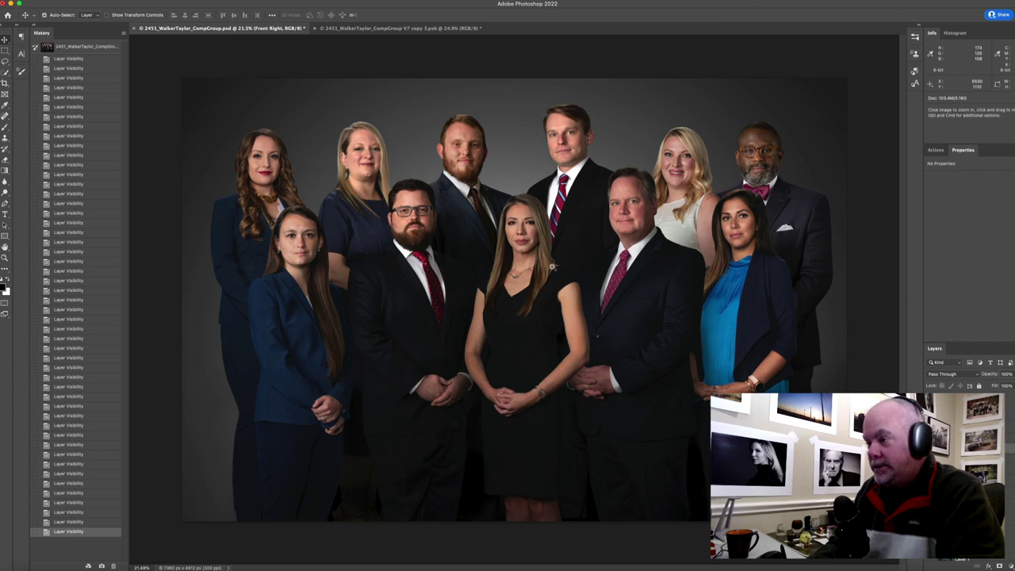
Step: Examine the faces and the overlap between the front and back rows across the group composite
left_click_drag(552, 269, 746, 321)
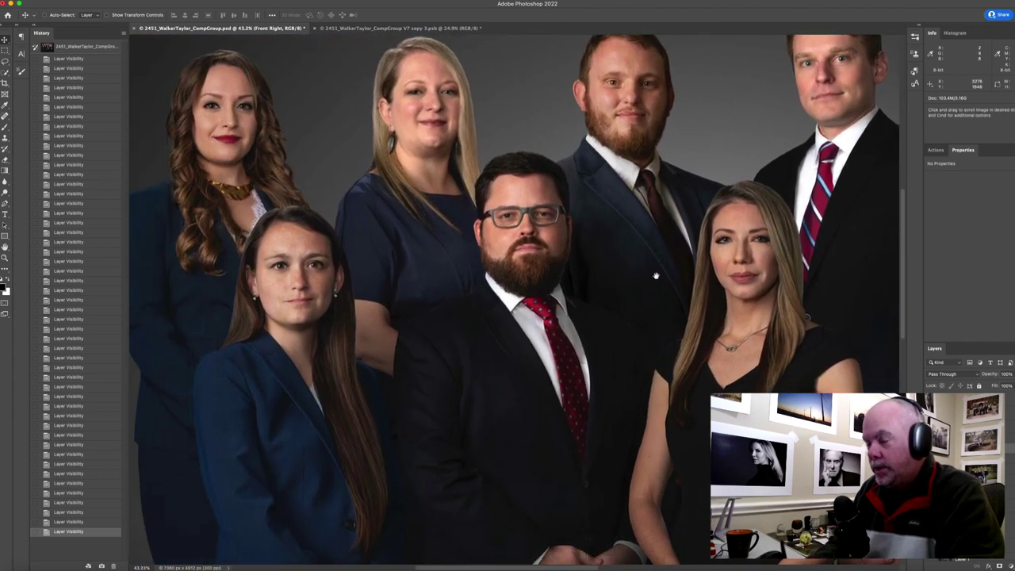
left_click_drag(643, 242, 533, 277)
left_click_drag(716, 284, 533, 278)
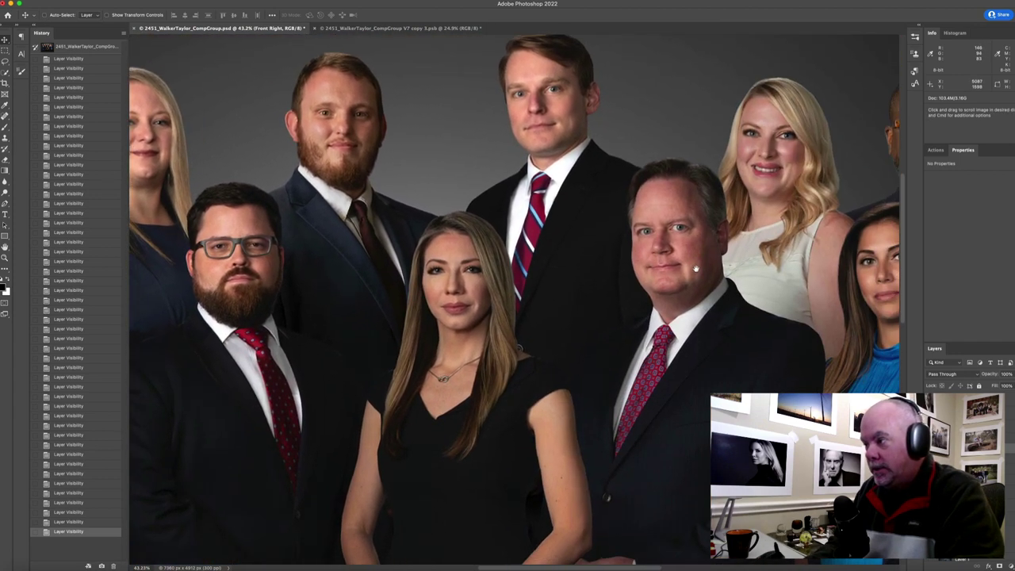
left_click_drag(703, 268, 579, 277)
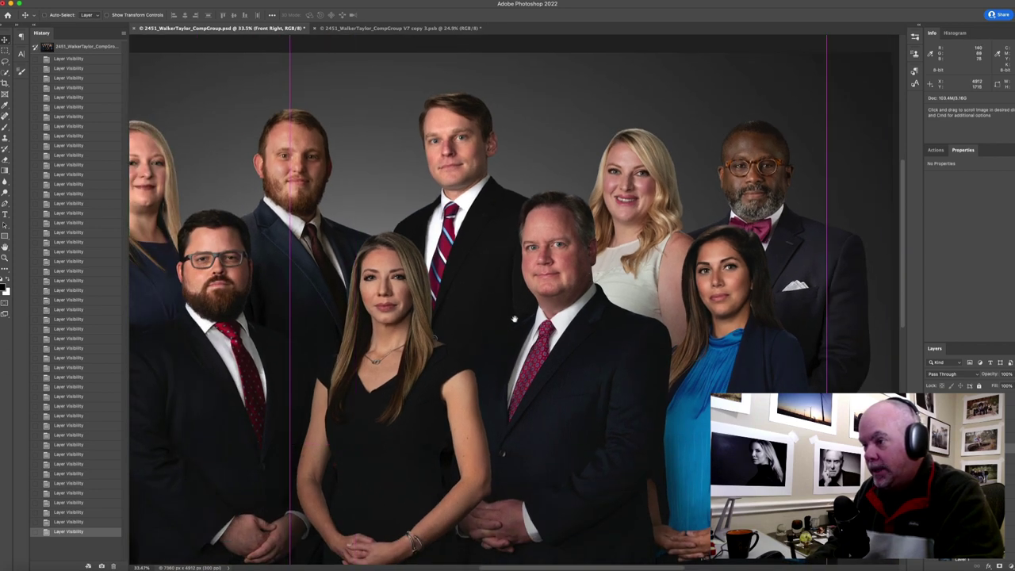
left_click_drag(513, 320, 645, 274)
left_click_drag(731, 241, 691, 260)
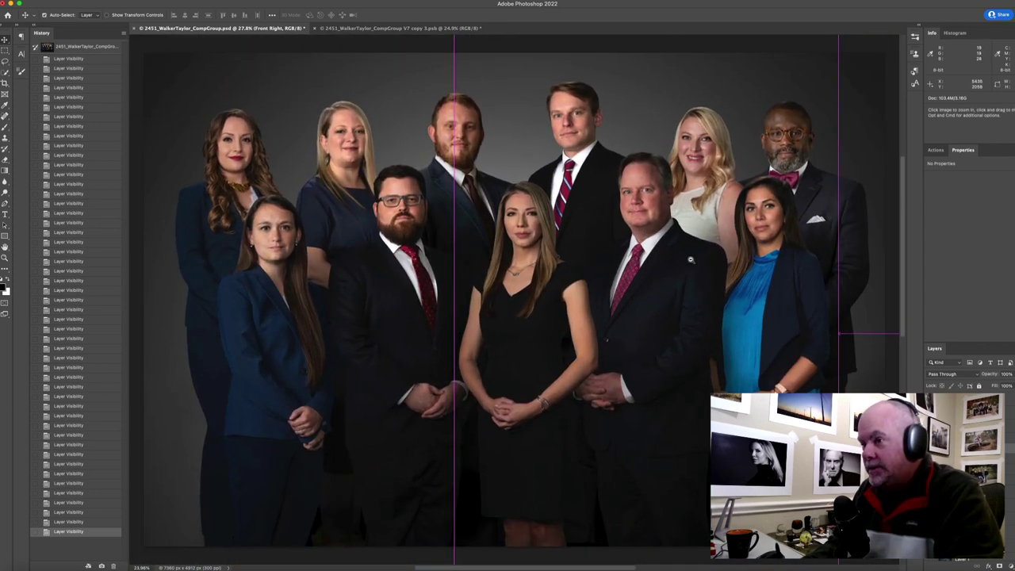
scroll(690, 259, "down", 2)
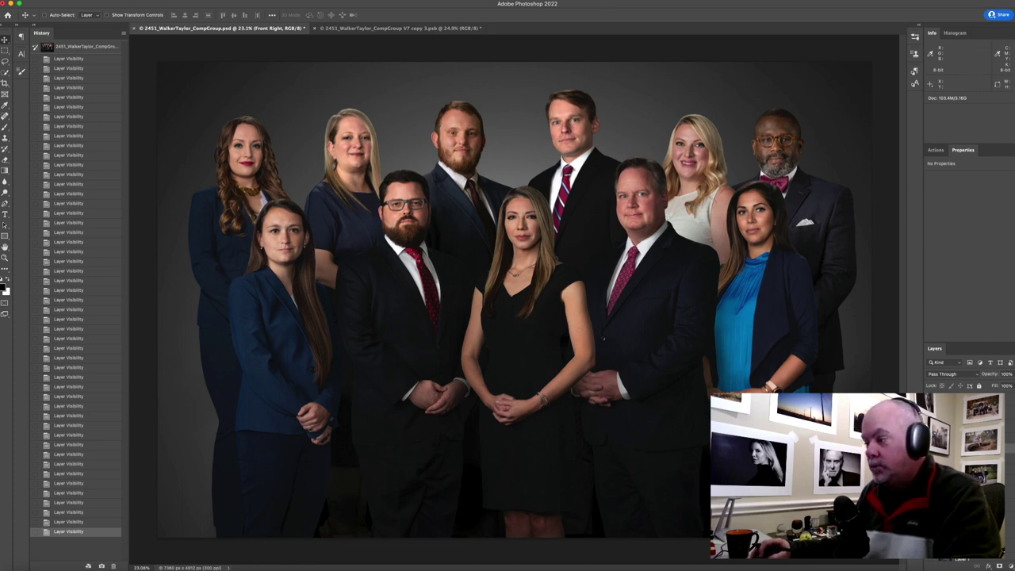
Step: Toggle the front-left, front-right and back-left people groups off and on to check how the composite is layered
key("super+")
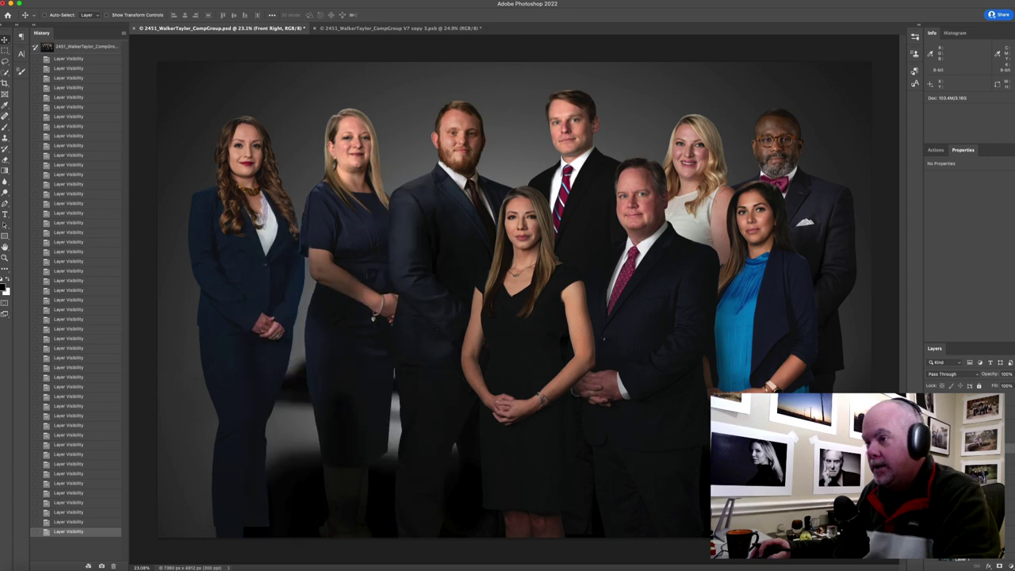
key("super+")
key("super+comma")
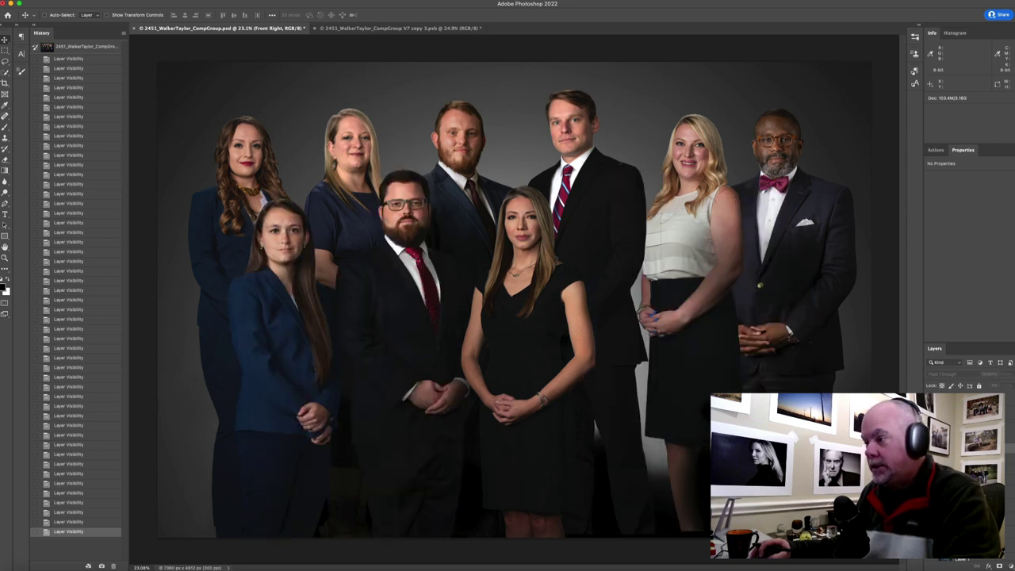
key("super+comma")
key("super+comma")
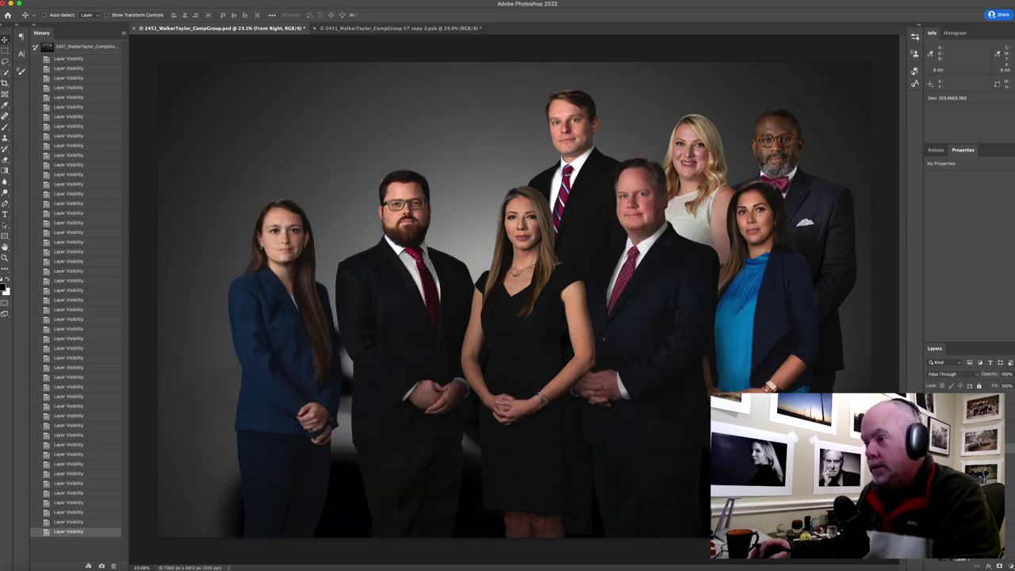
key("super+comma")
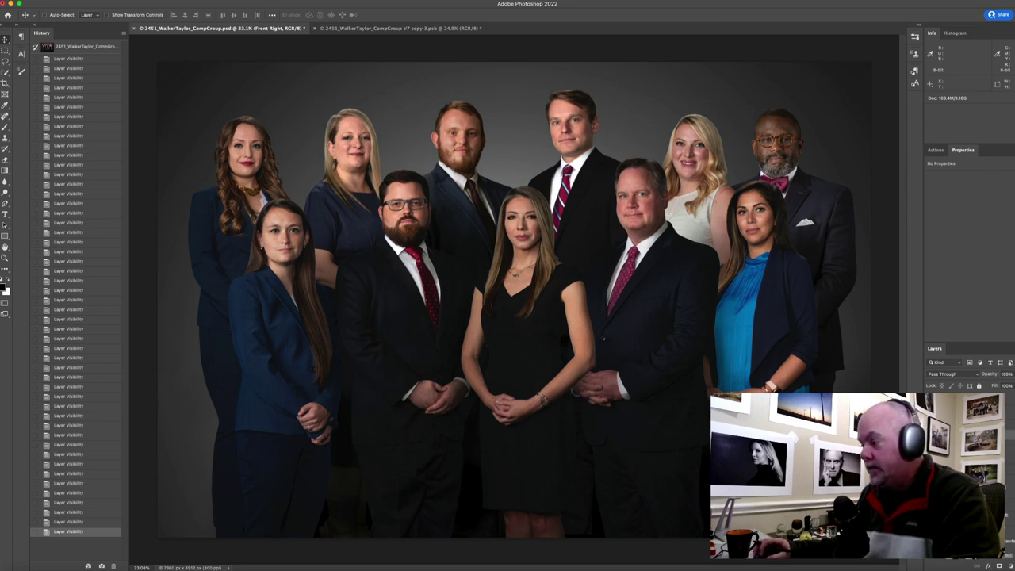
Step: Toggle the front-right man and the woman in blue off and on individually to compare the stacking
key("super+")
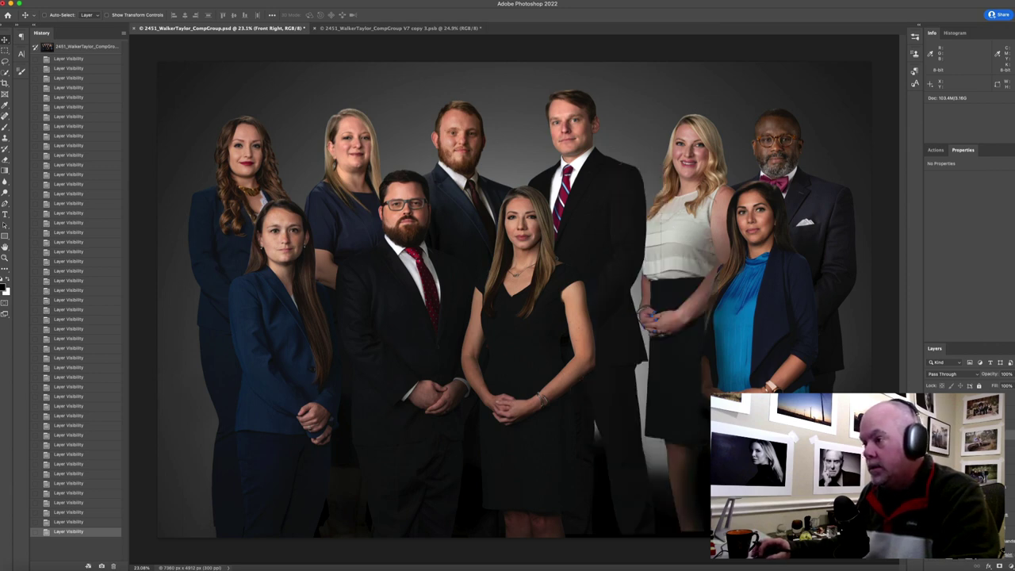
key("super+z")
key("super+")
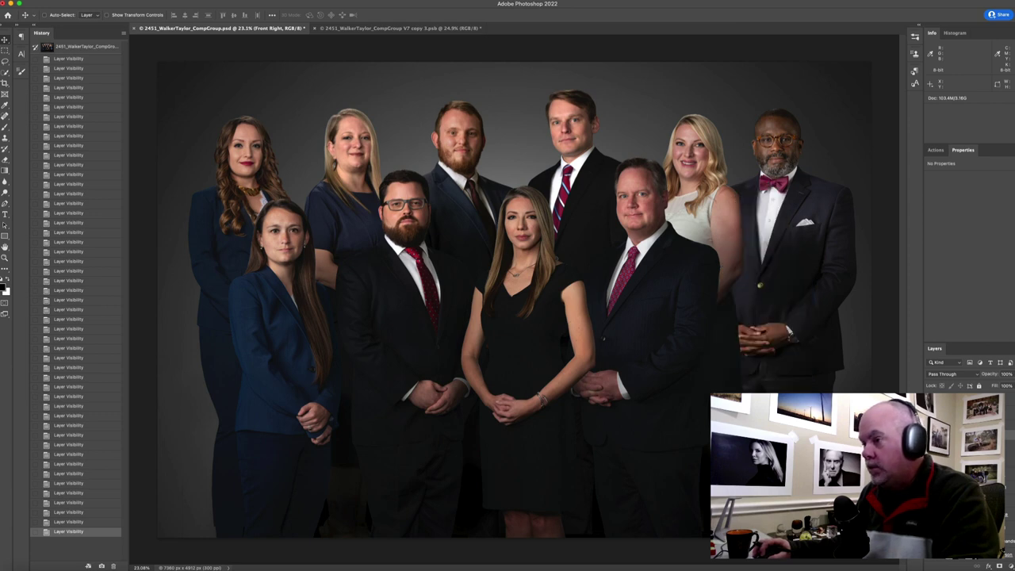
key("super+shift+z")
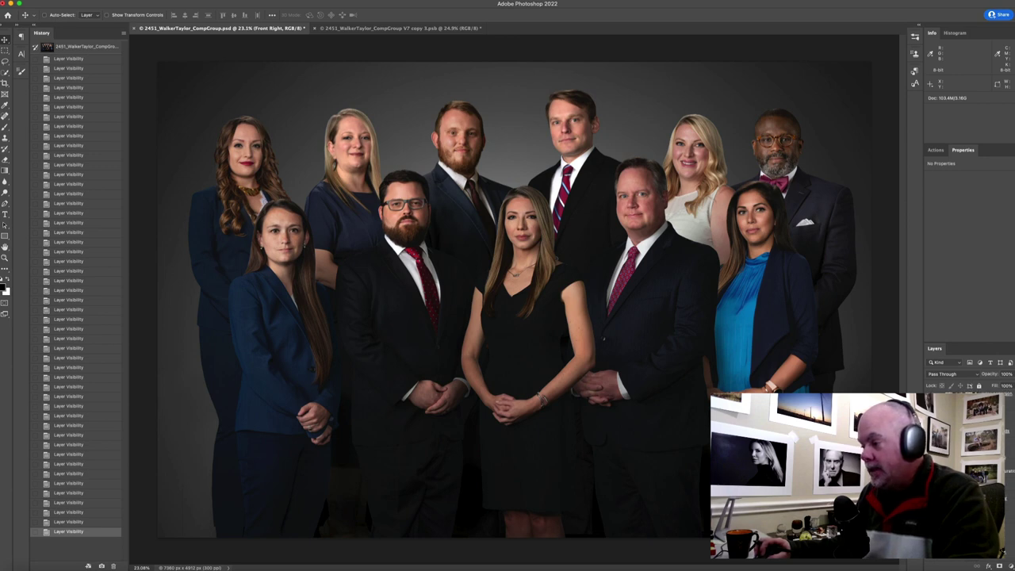
key("super+z")
key("super+shift+z")
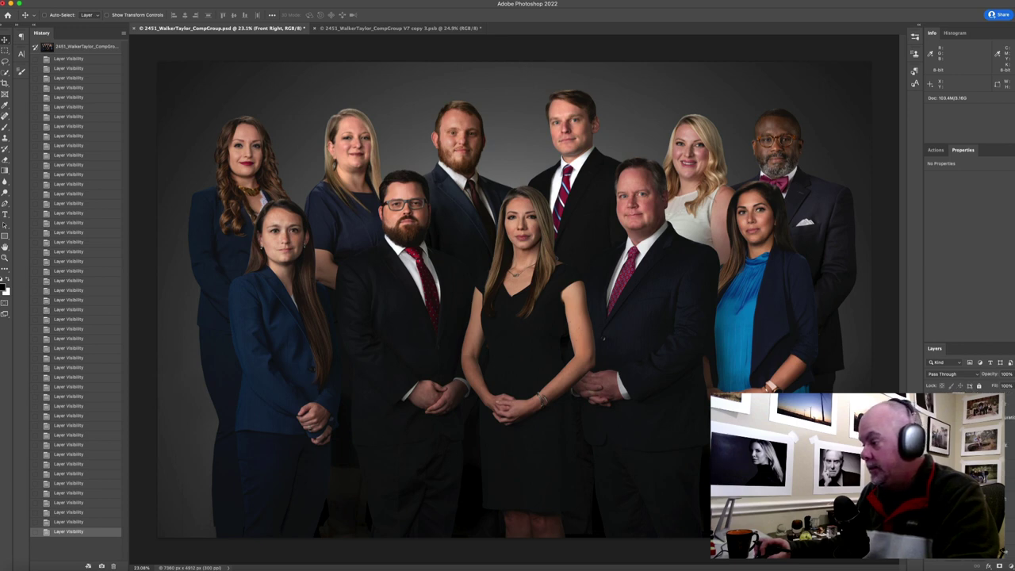
Step: Toggle individual layers off and on in the full composite to compare their effect
key("super+comma")
key("super+comma")
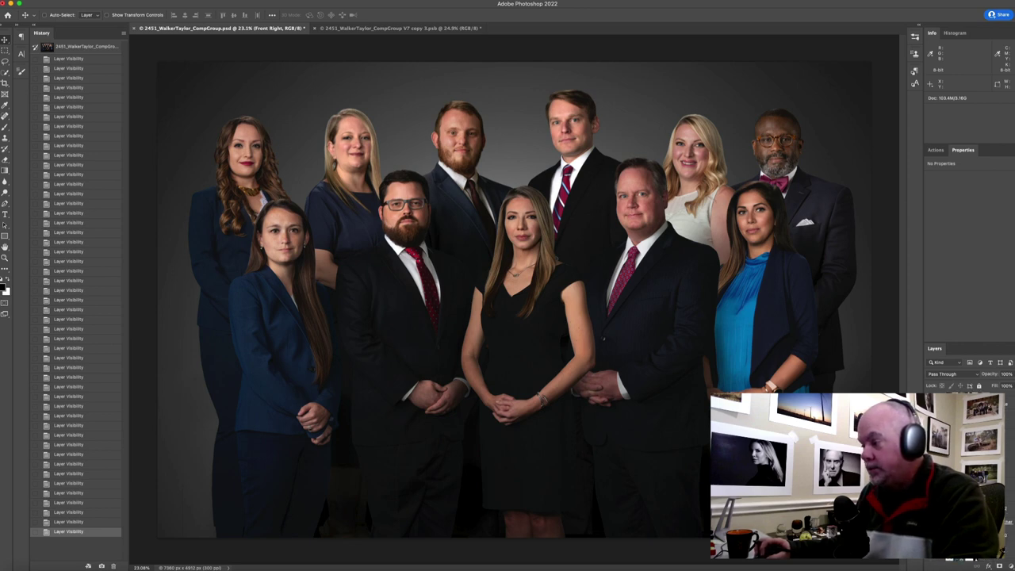
key("super+comma")
key("super+comma")
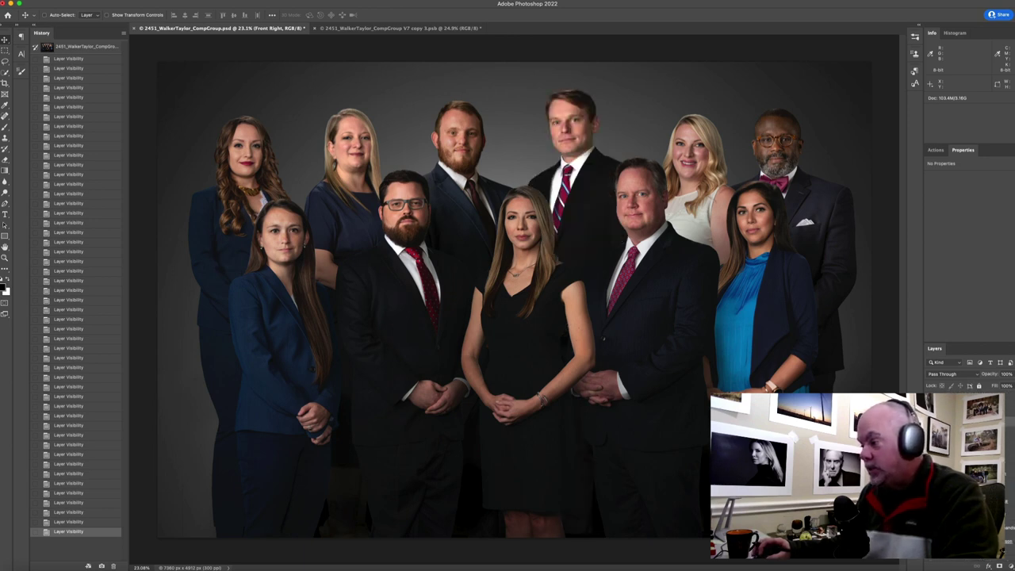
key("ctrl+comma")
key("ctrl+comma")
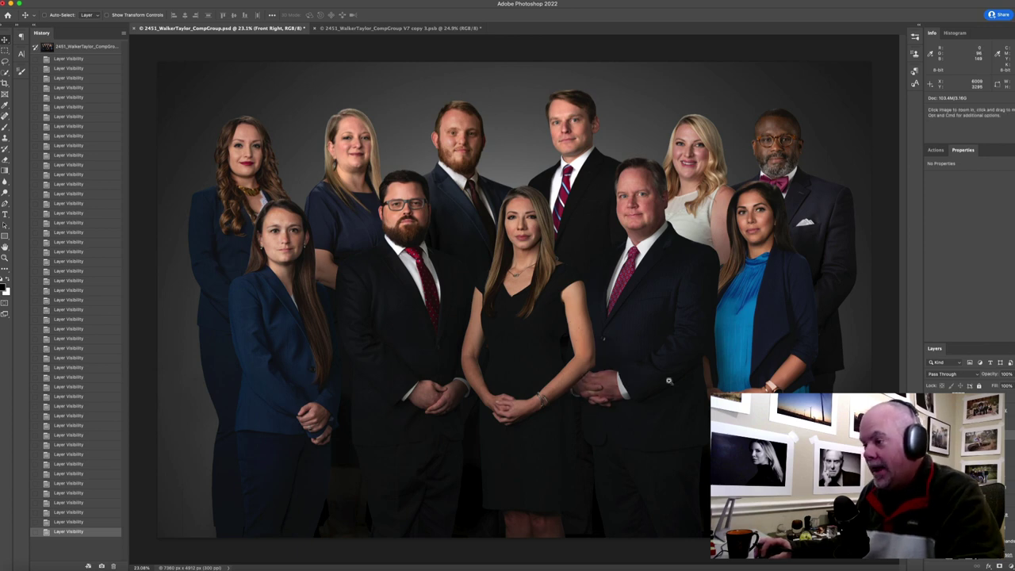
Step: Inspect the centre woman and the adjacent men's suits and hands up close with layers toggled off and on
left_click_drag(619, 395, 694, 420)
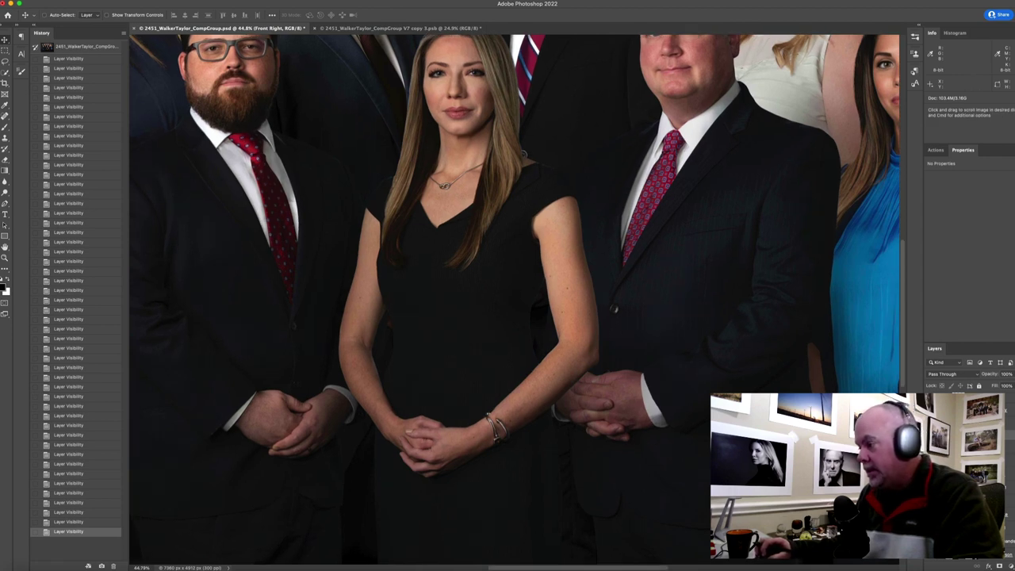
key("super+comma")
key("super+comma")
key("super+comma")
key("super+comma")
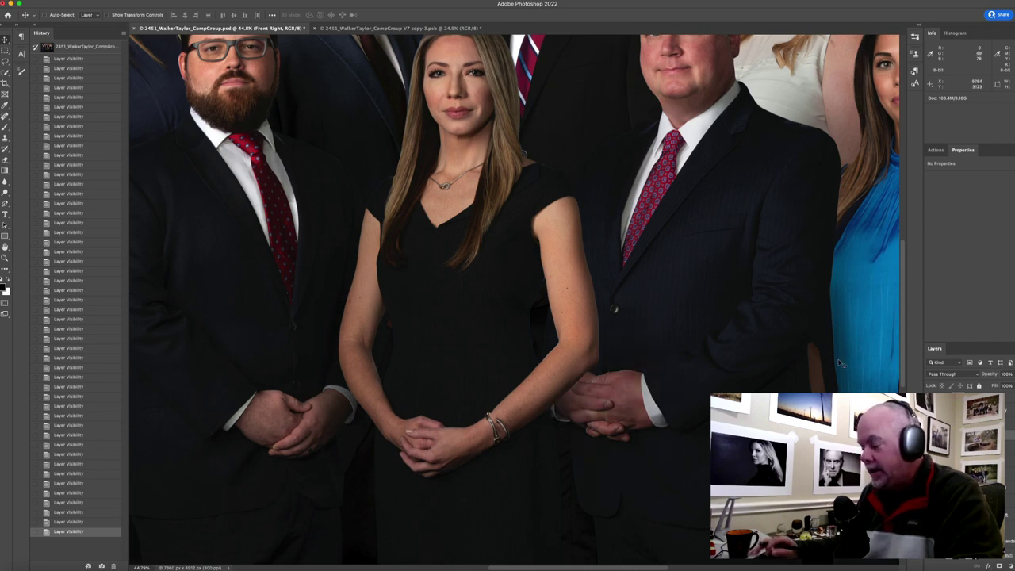
key("super+0")
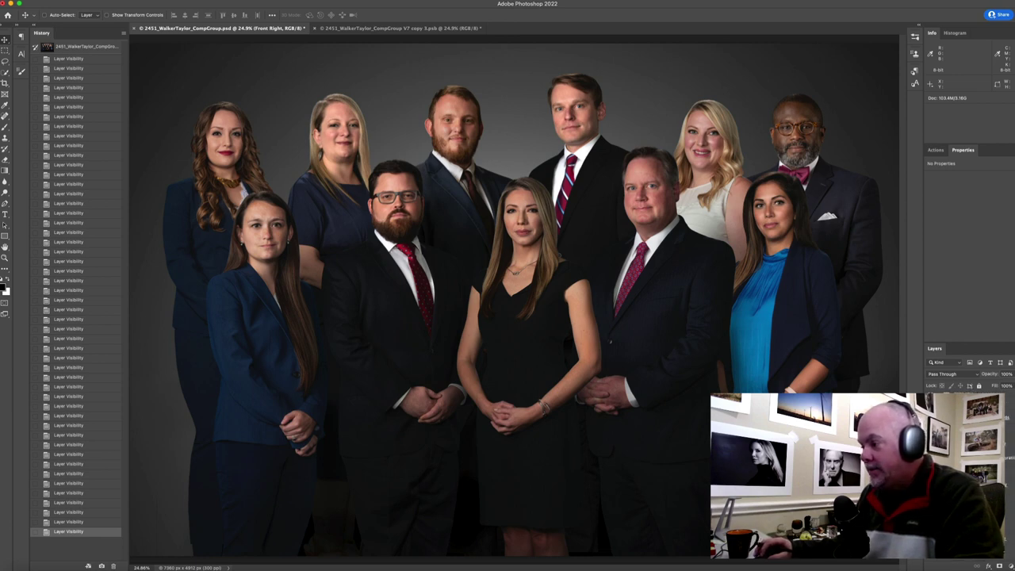
Step: Compare the shading on the bearded back-row man's suit behind the front row with its layer off and on
key("super+comma")
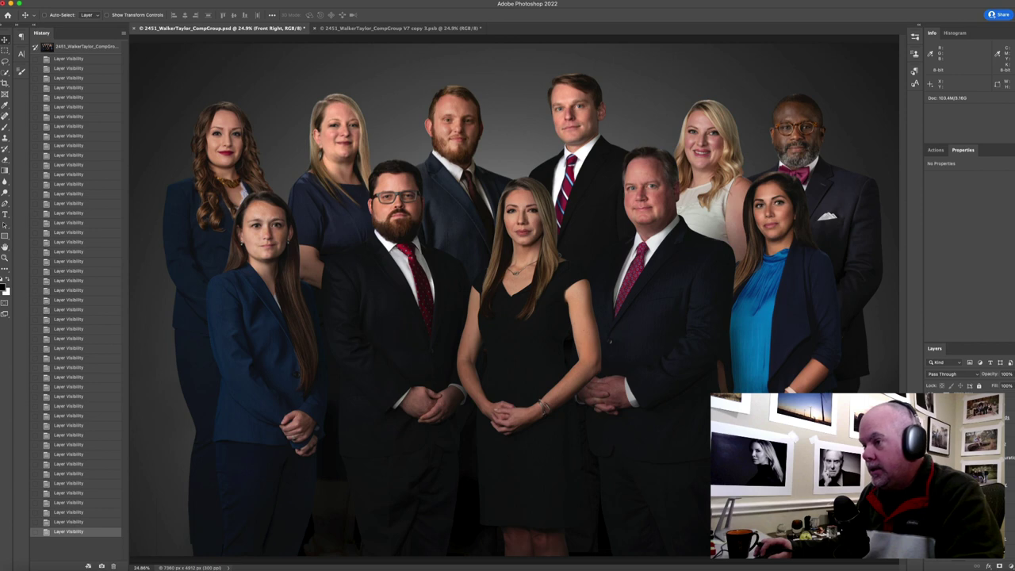
left_click_drag(453, 212, 494, 250)
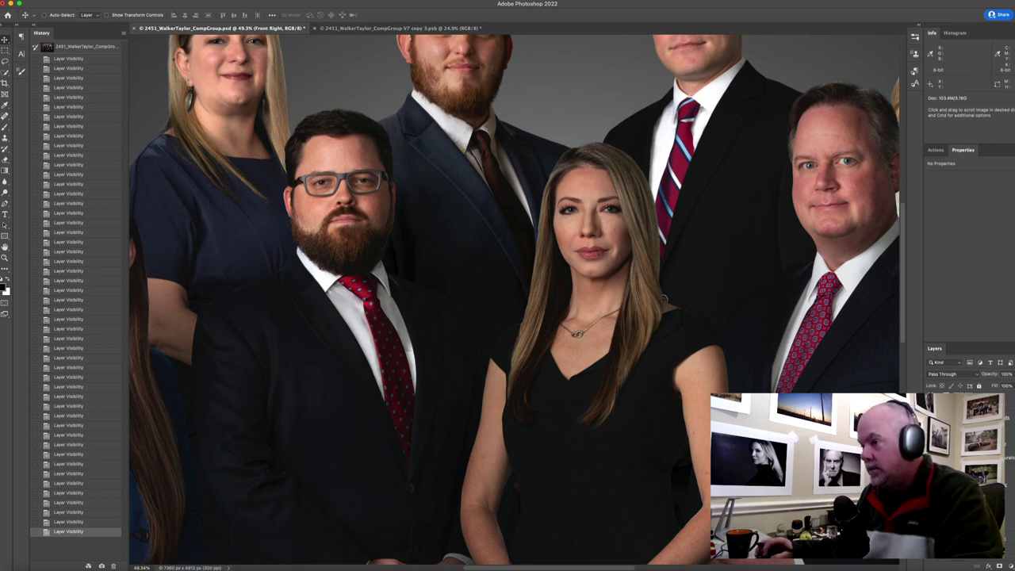
key("super+")
key("super+")
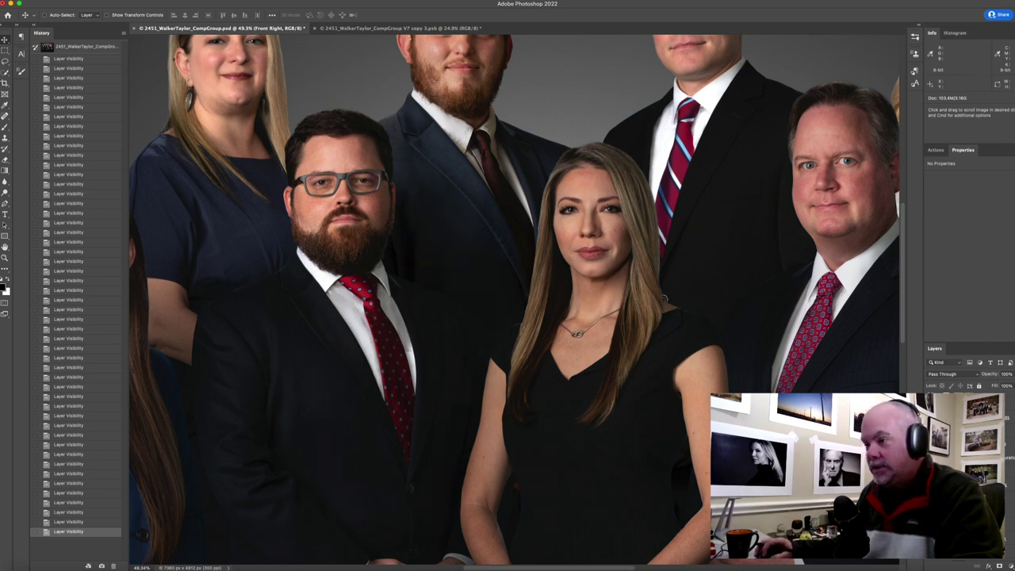
key("super+z")
key("super+shift+z")
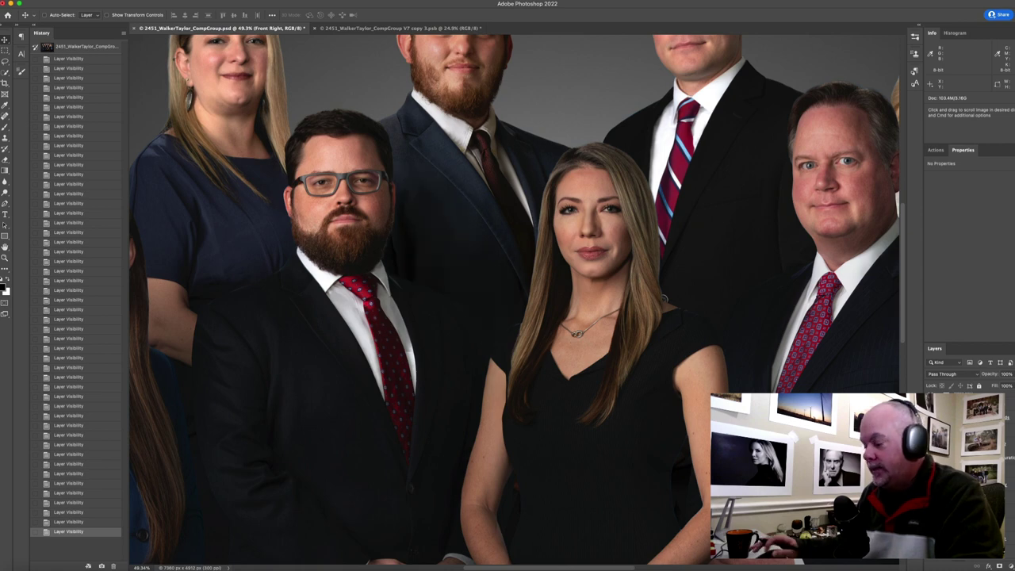
key("super+0")
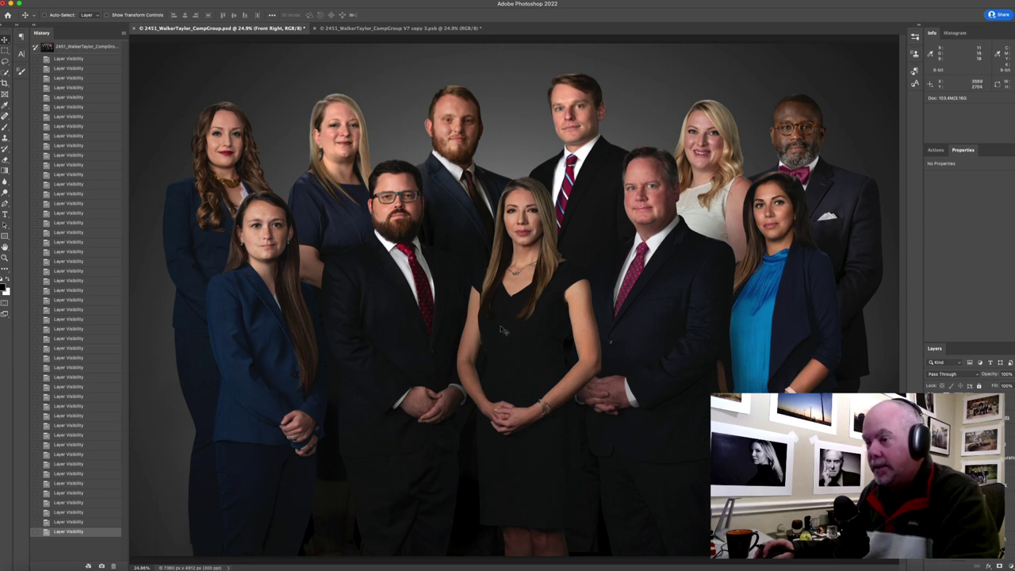
key("super")
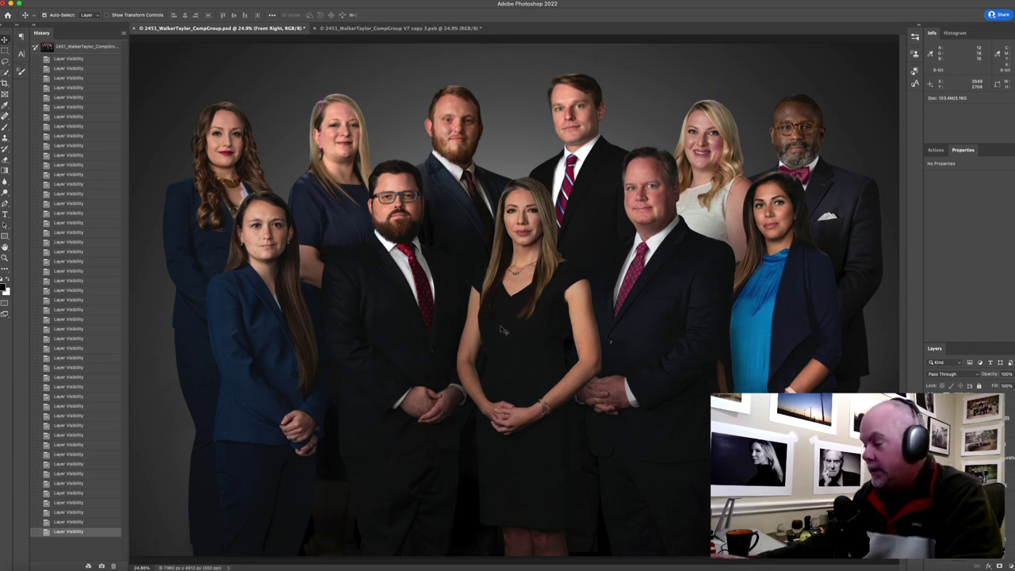
key("super+minus")
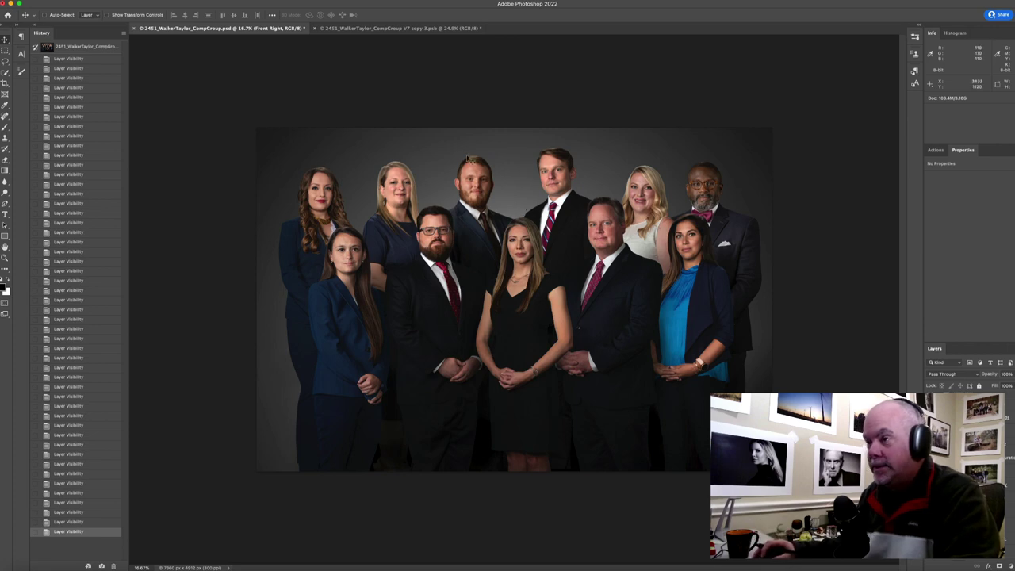
Step: Switch to 2451_WalkerTaylor_CompGroup V7 copy 3.psb and toggle its layers off and on to compare their effect
left_click(378, 29)
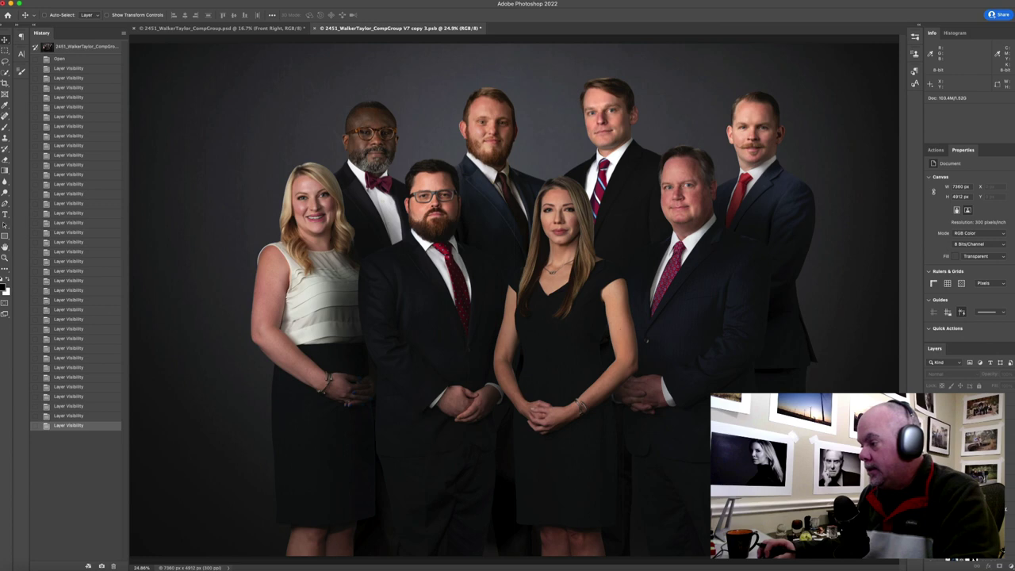
key("super+comma")
key("super+comma")
key("super+comma")
key("super+comma")
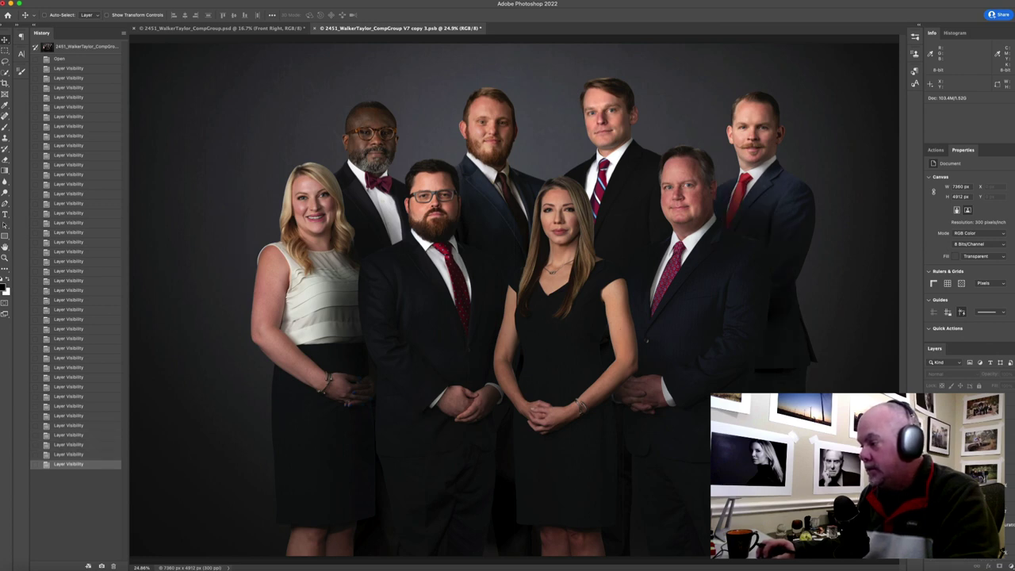
key("super+comma")
key("super+comma")
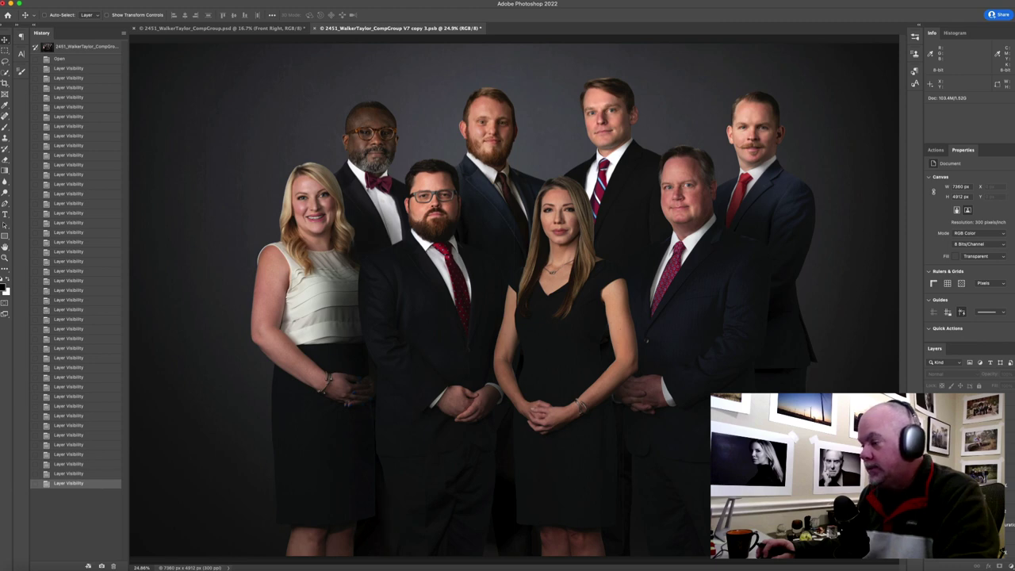
key("super+comma")
key("super+comma")
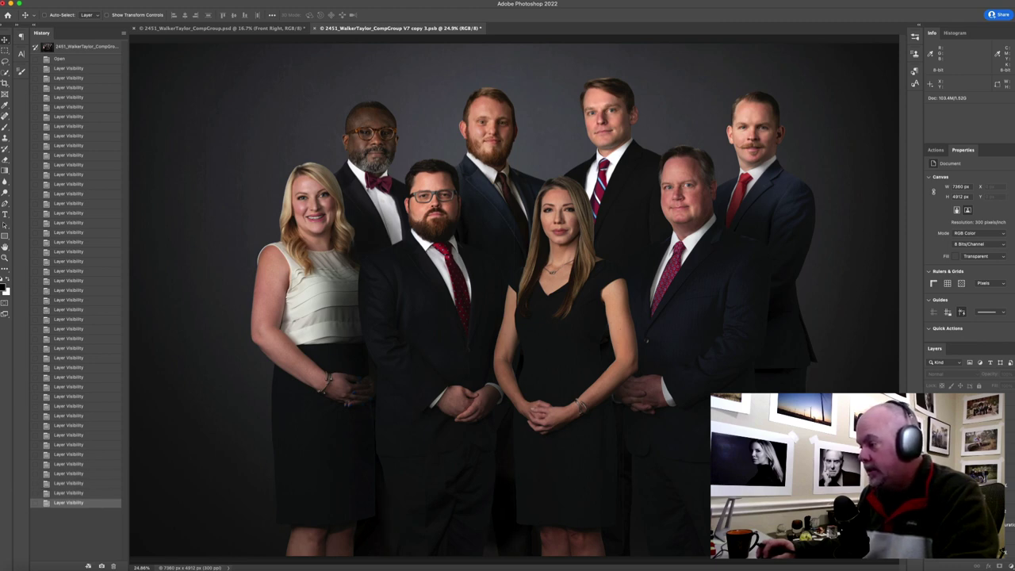
key("super+comma")
key("super+comma")
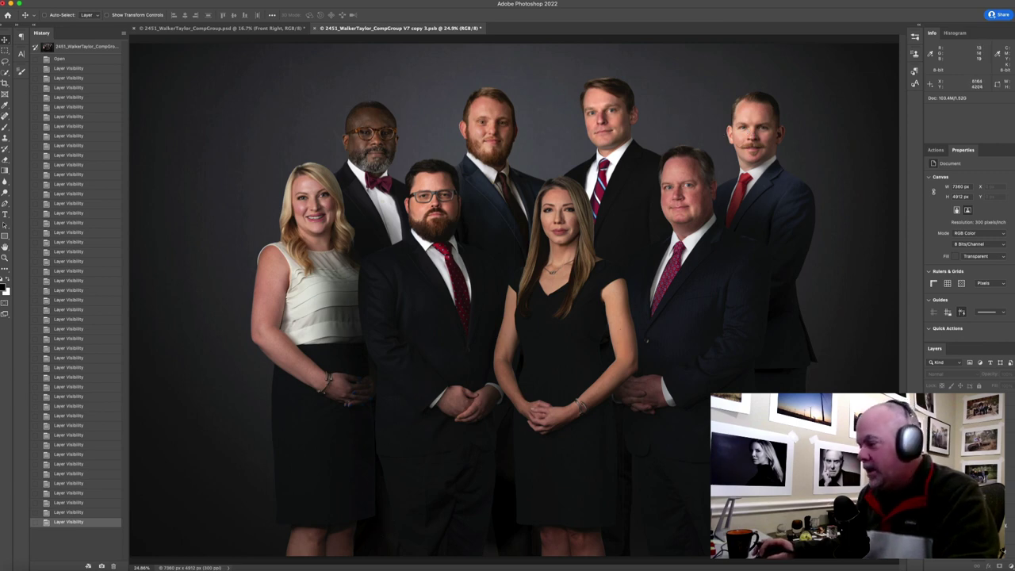
Step: Return to 2451_WalkerTaylor_CompGroup.psd and show the brown backdrop in place of the grey one behind the group
key("ctrl+Tab")
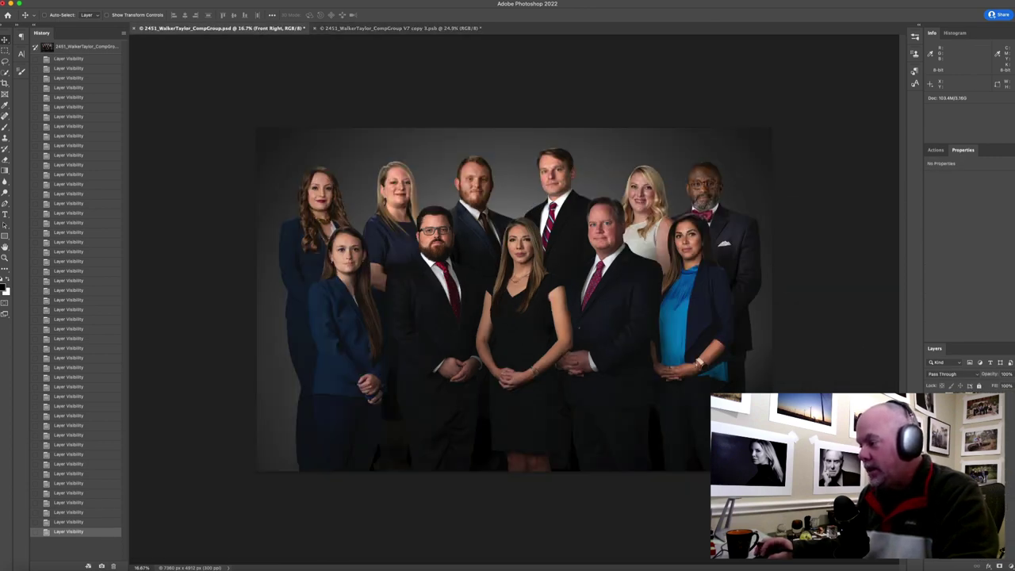
key("ctrl+comma")
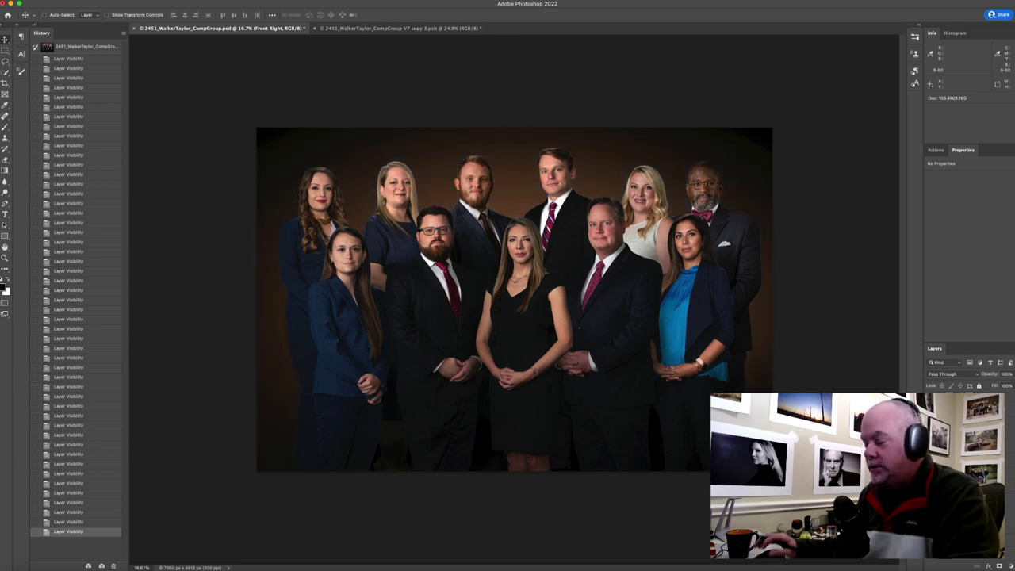
key("super+0")
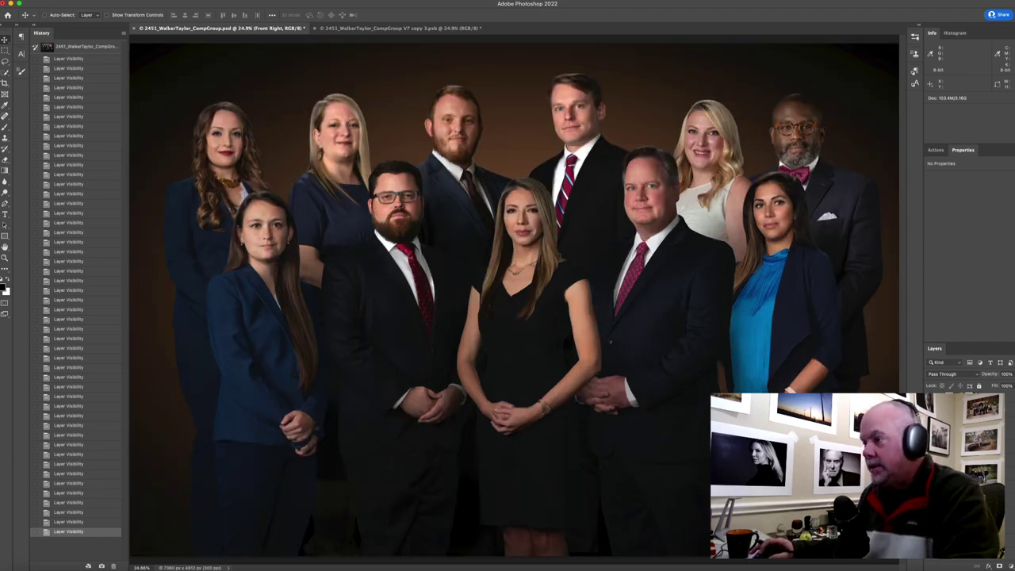
key("super+comma")
key("super+comma")
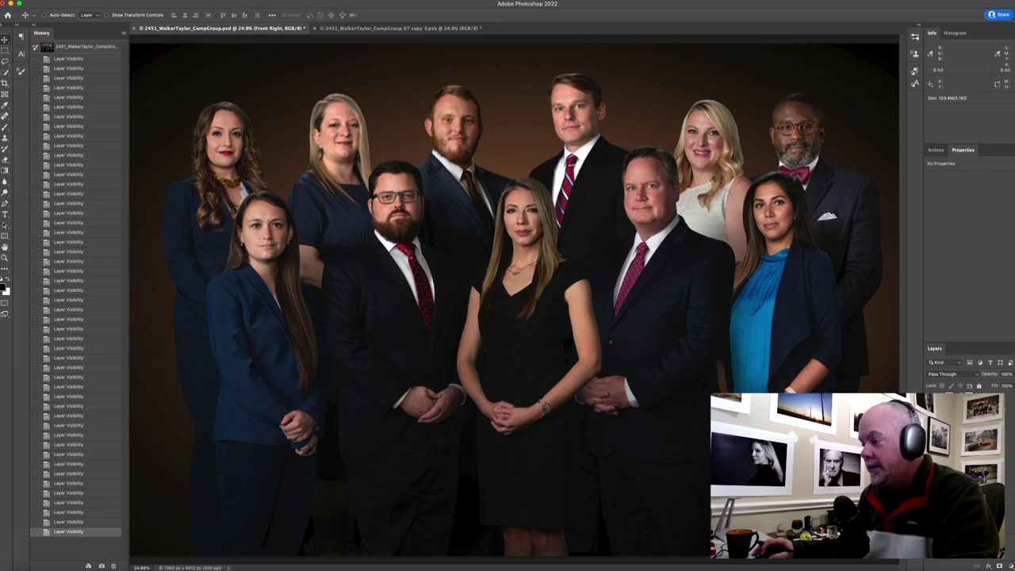
Step: Replace the brown backdrop behind the group with the grey one and compare it with the dark blue backdrop, ending on grey
key("ctrl+comma")
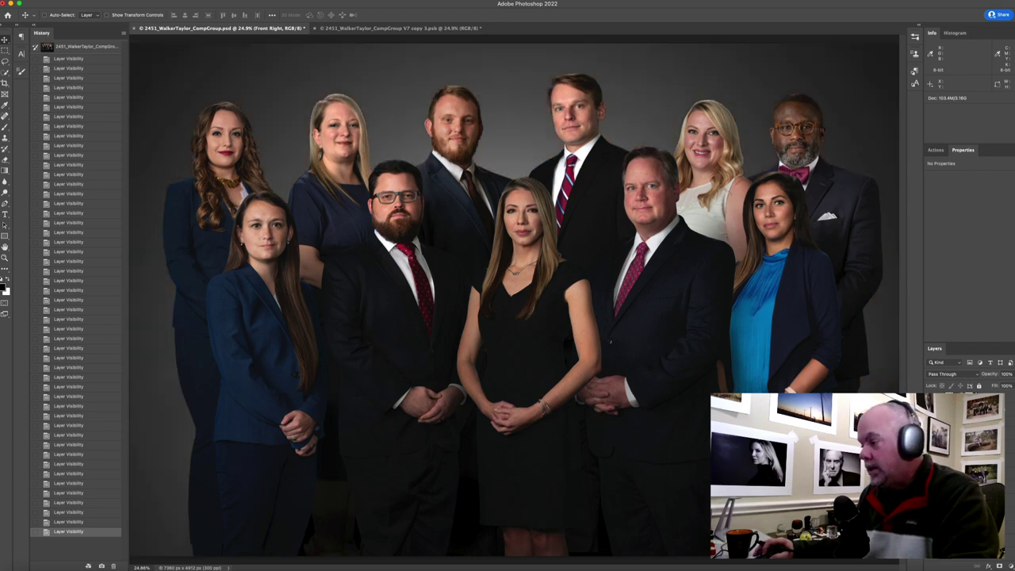
key("ctrl+comma")
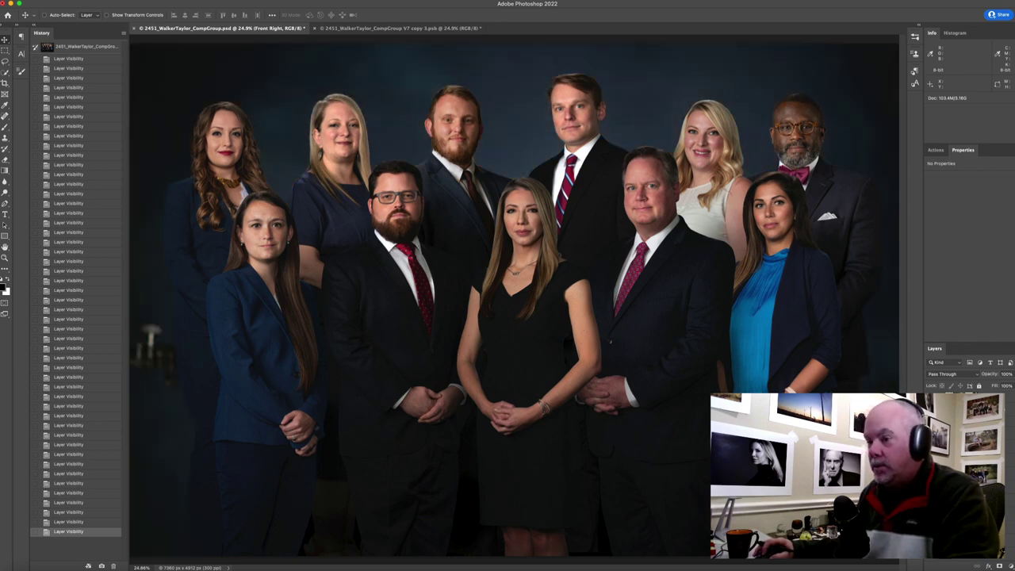
key("ctrl+comma")
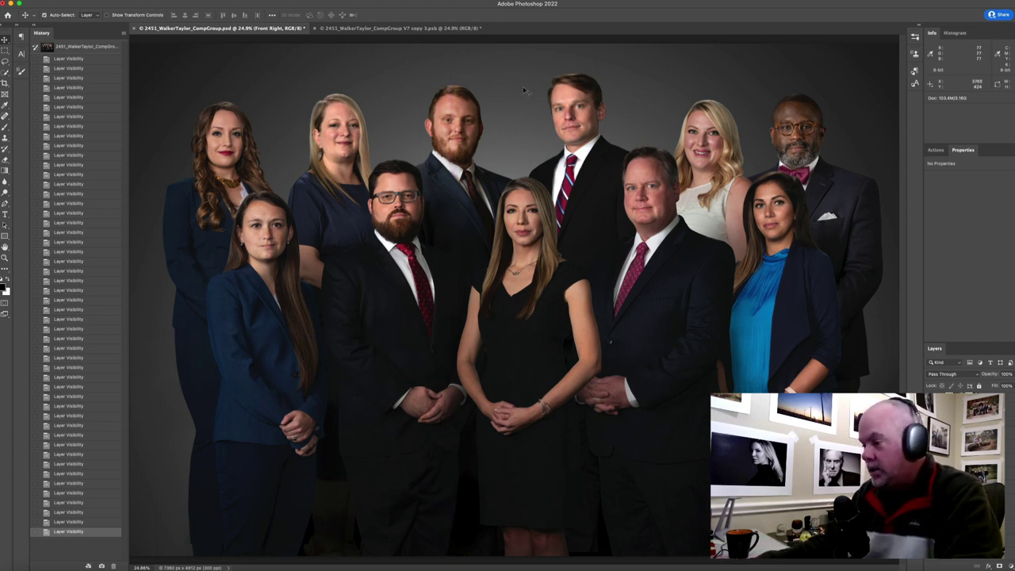
Step: View the whole group cut out on transparency by hiding the grey backdrop, and restore the backdrop
key("ctrl+minus")
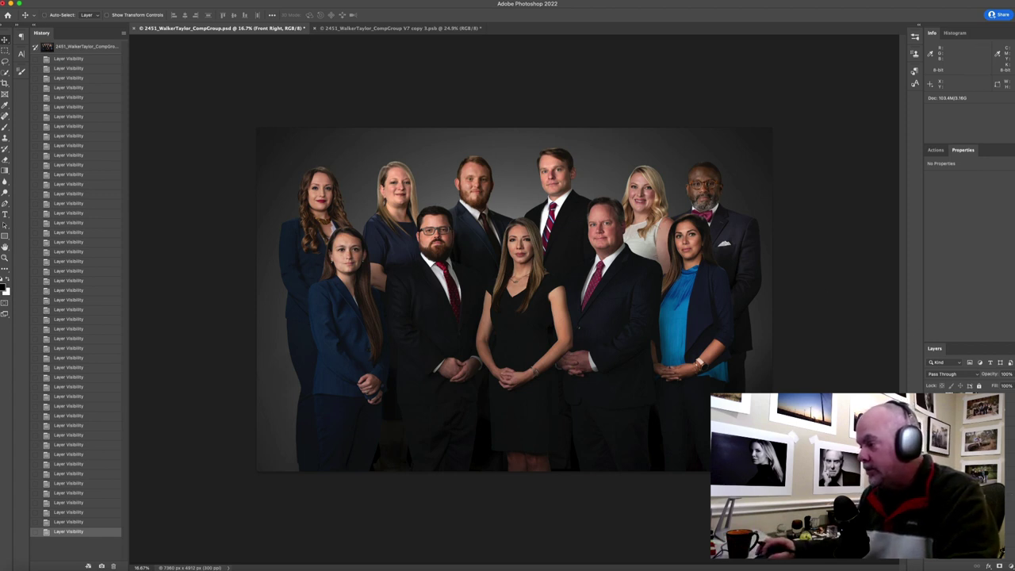
left_click(933, 561)
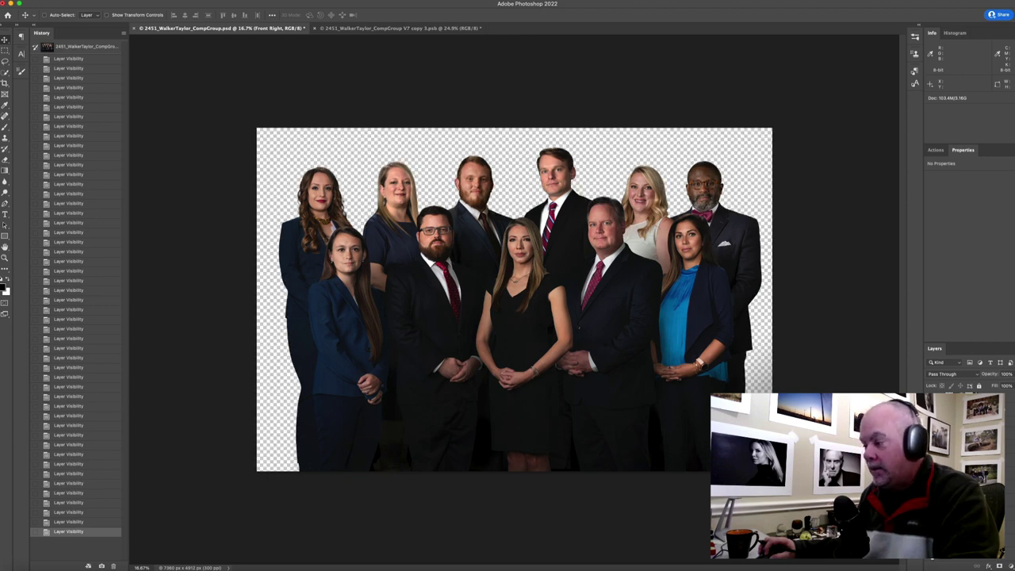
left_click(933, 561)
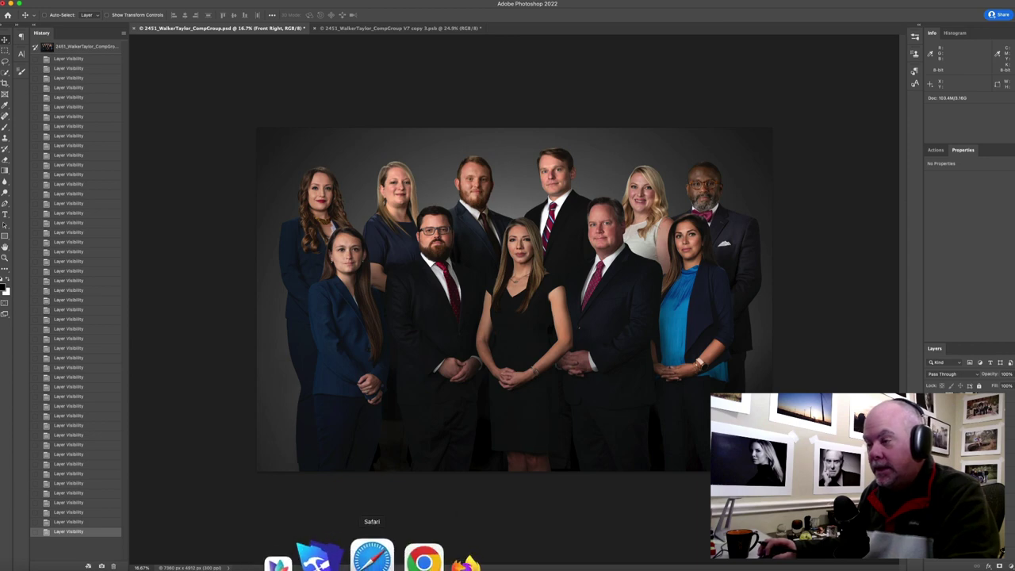
Step: Switch to Safari to view the group composite used on the Walker & Taylor website's home page
left_click(385, 557)
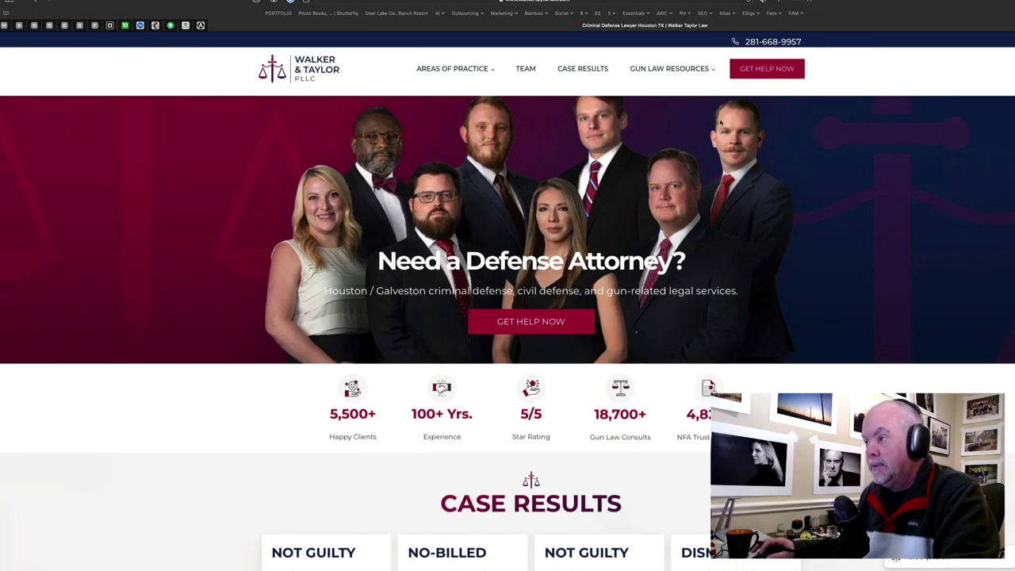